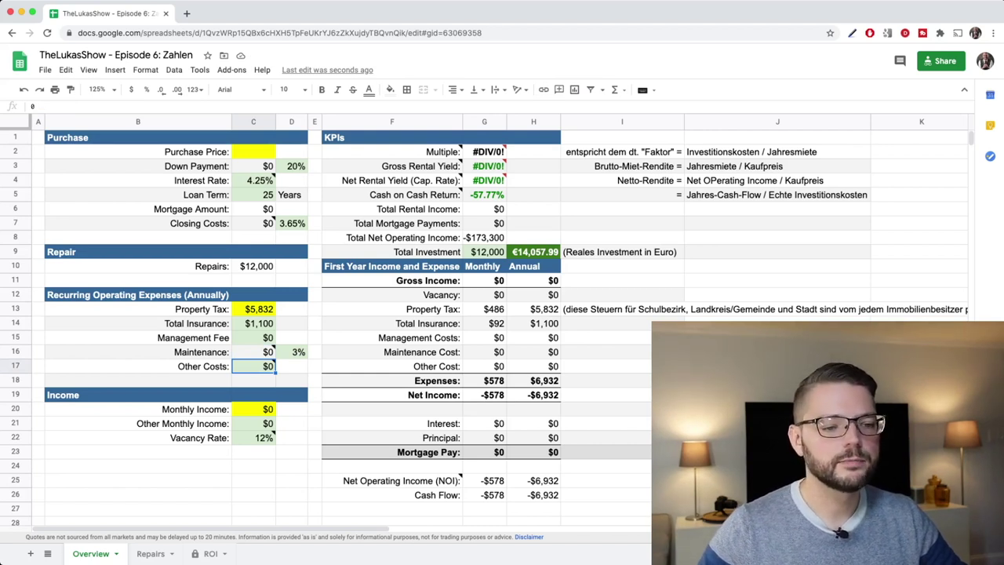
Set the Other Costs under the annual recurring operating expenses to $1,600
{"action": "mouse_move", "coordinate": [254, 366]}
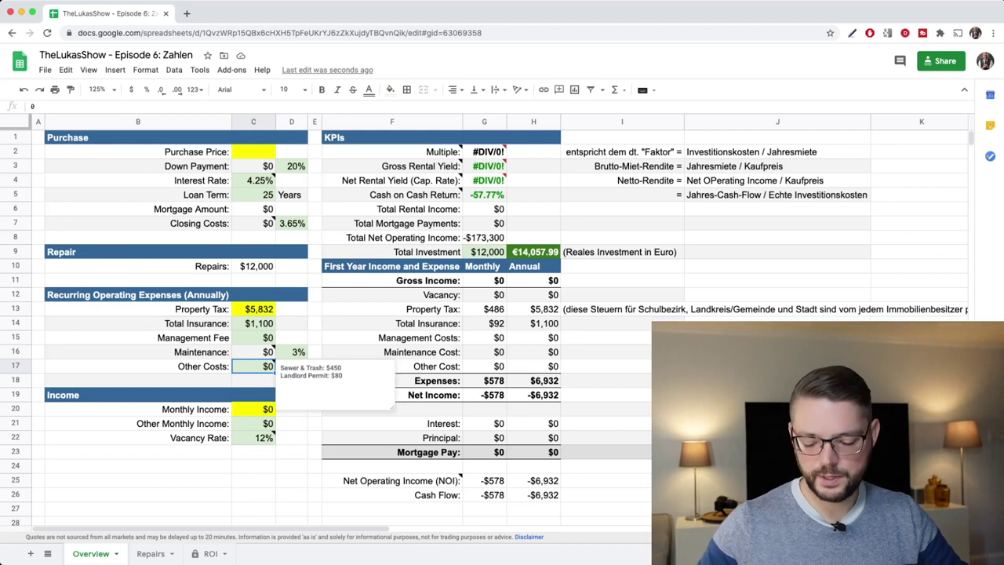
{"action": "type", "text": "1600"}
{"action": "key", "text": "Return"}
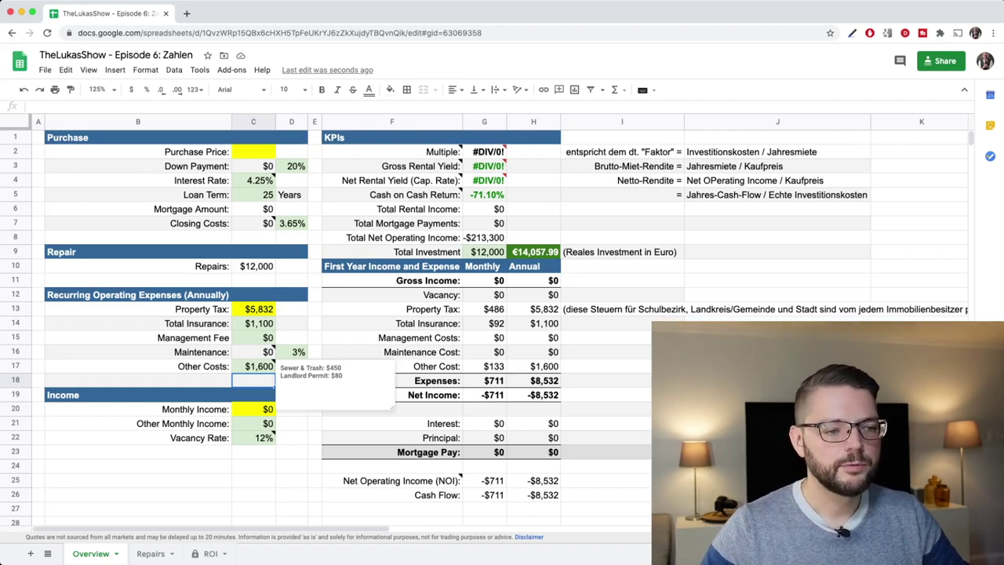
Enter the Monthly Income as the formula =900+775 and check the annual Gross Income
{"action": "left_click", "coordinate": [253, 267]}
{"action": "left_click", "coordinate": [253, 409]}
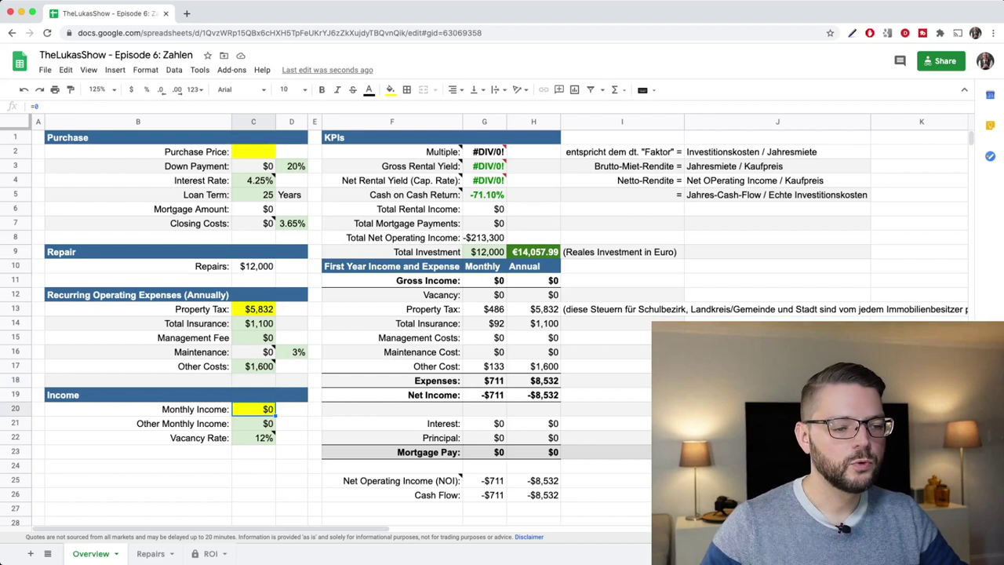
{"action": "type", "text": "="}
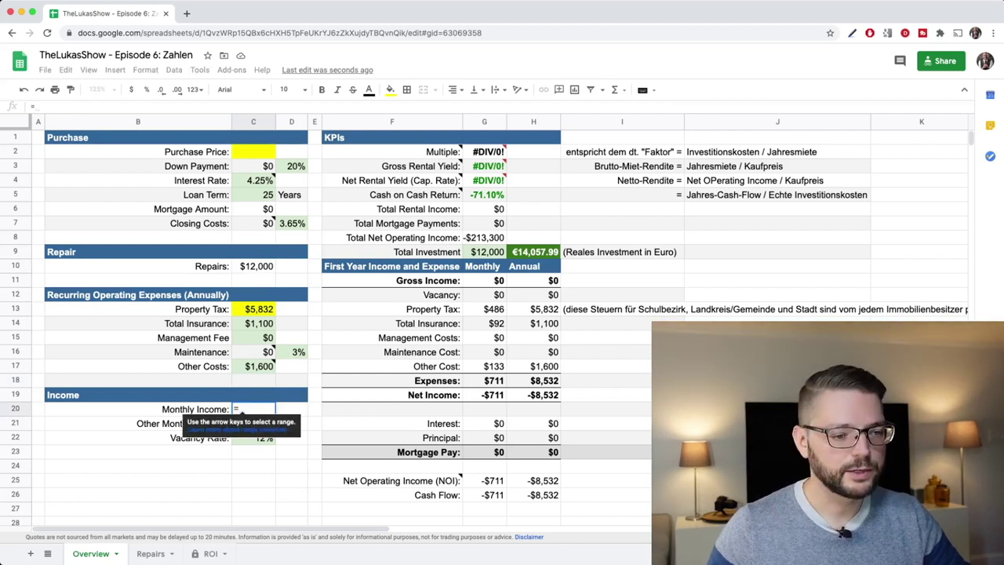
{"action": "type", "text": "900"}
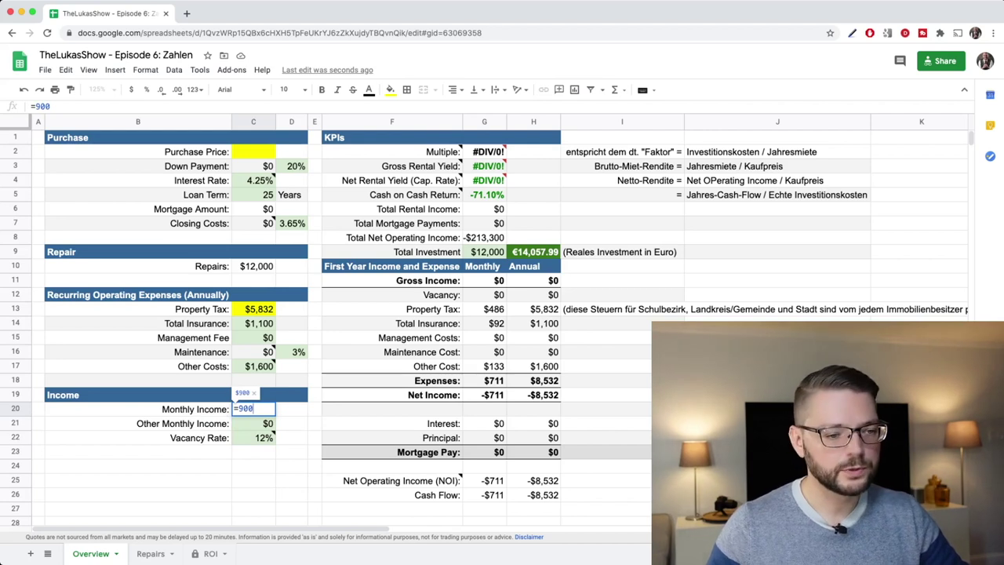
{"action": "type", "text": "+"}
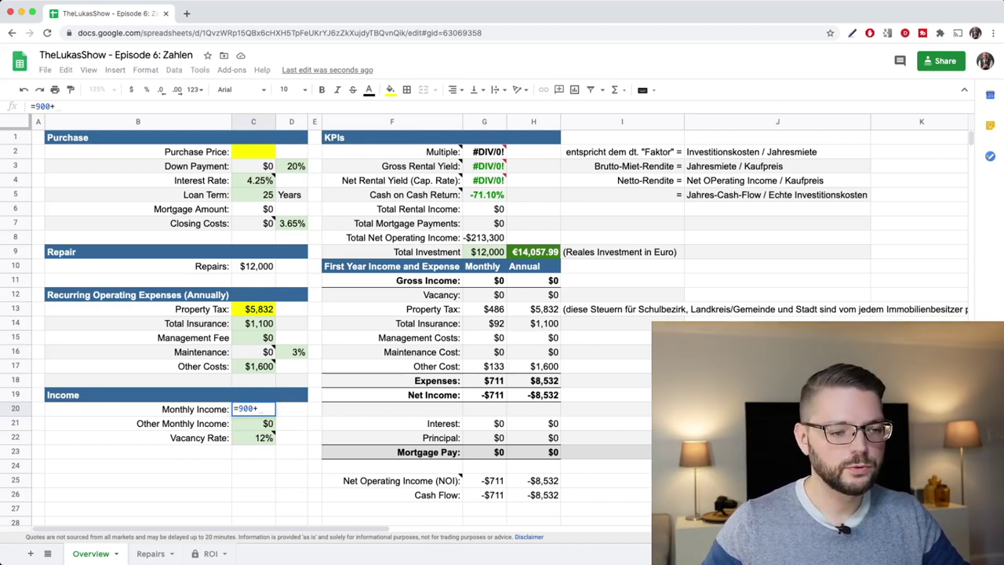
{"action": "type", "text": "775"}
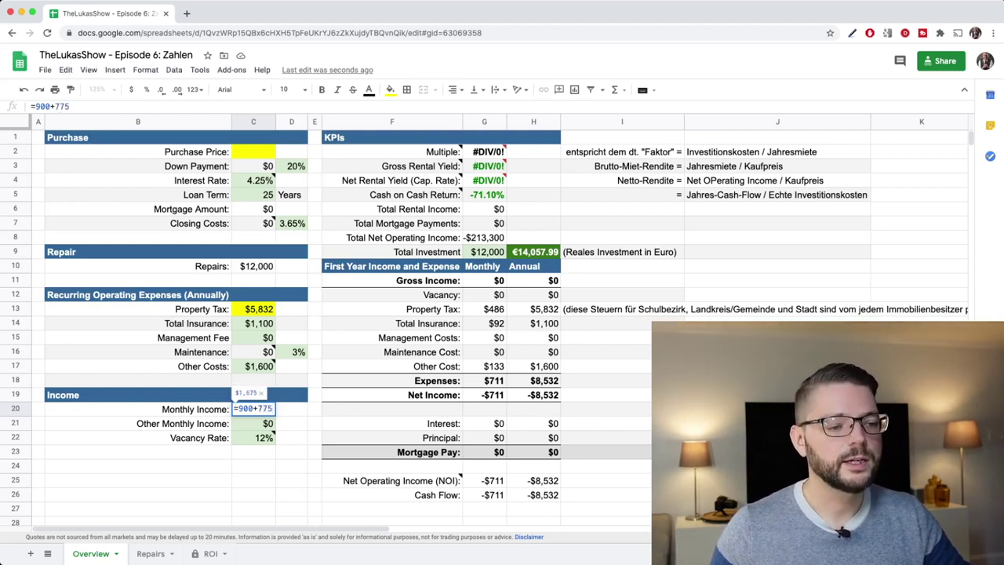
{"action": "key", "text": "Return"}
{"action": "key", "text": "Up"}
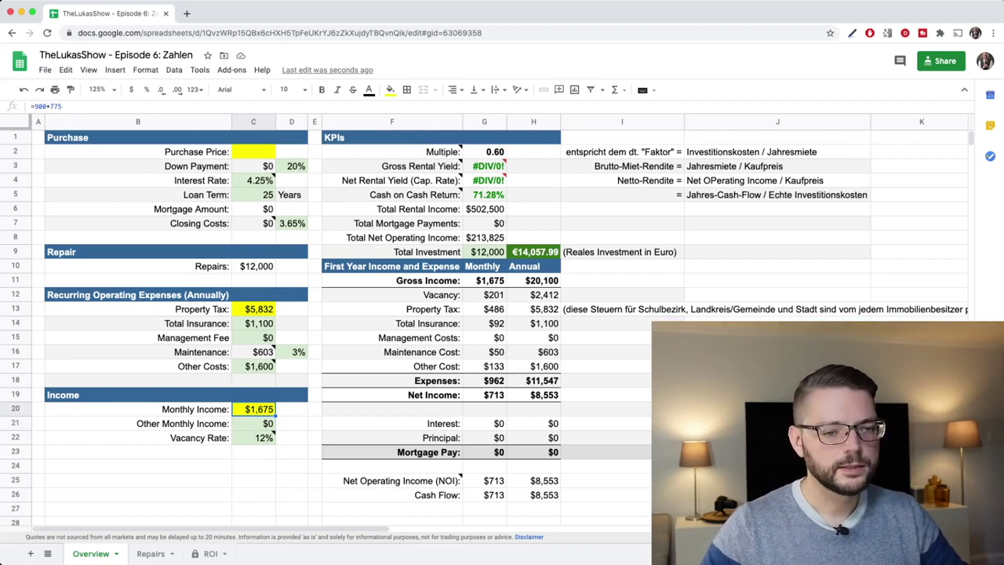
{"action": "left_click", "coordinate": [533, 281]}
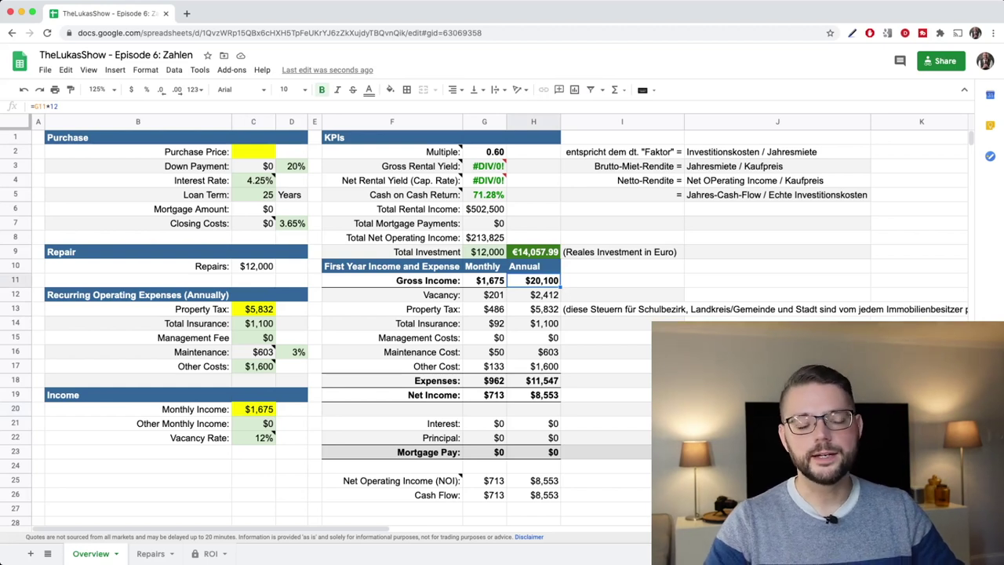
Set the Purchase Price to $203,888
{"action": "left_click", "coordinate": [253, 153]}
{"action": "type", "text": "2"}
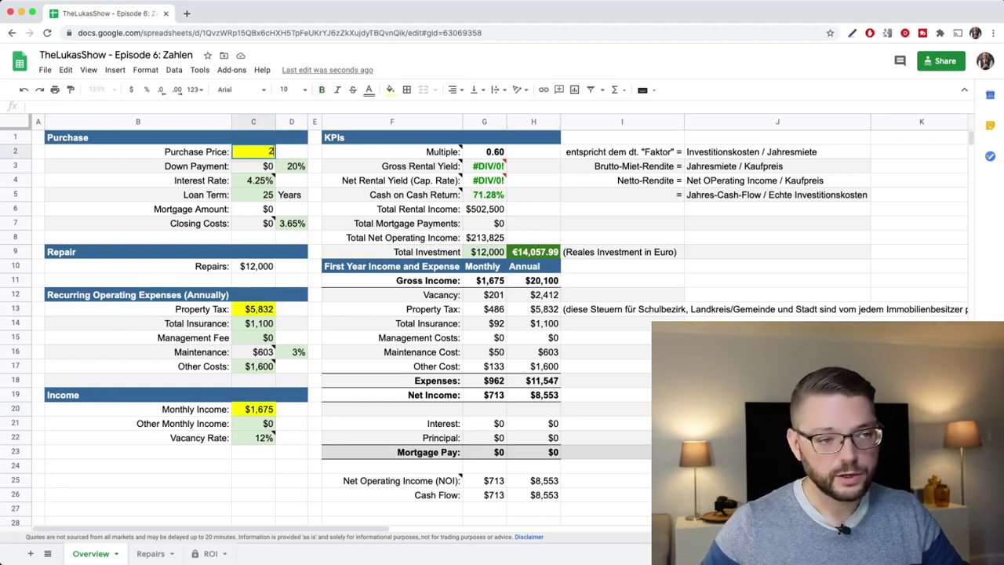
{"action": "type", "text": "03,888"}
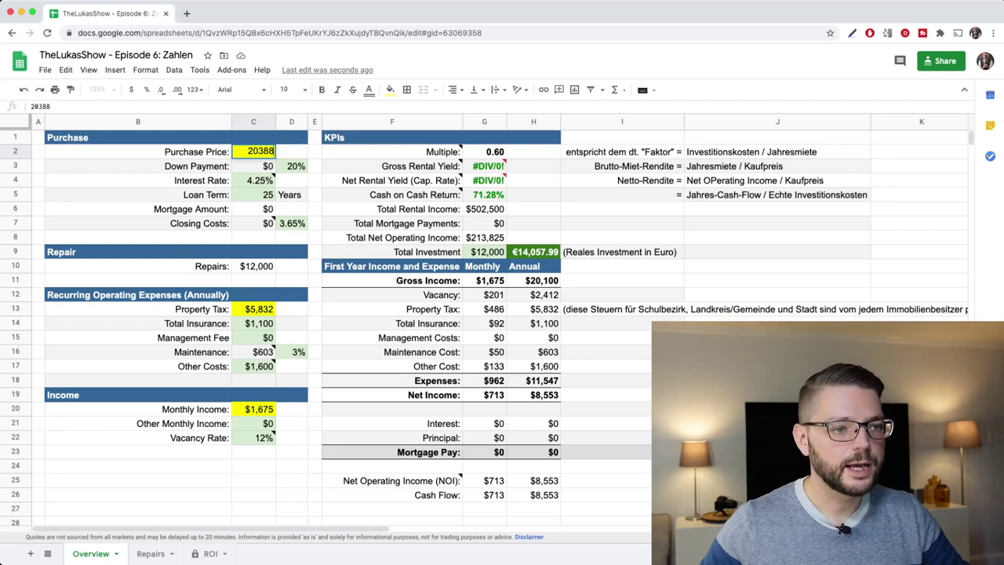
{"action": "key", "text": "Return"}
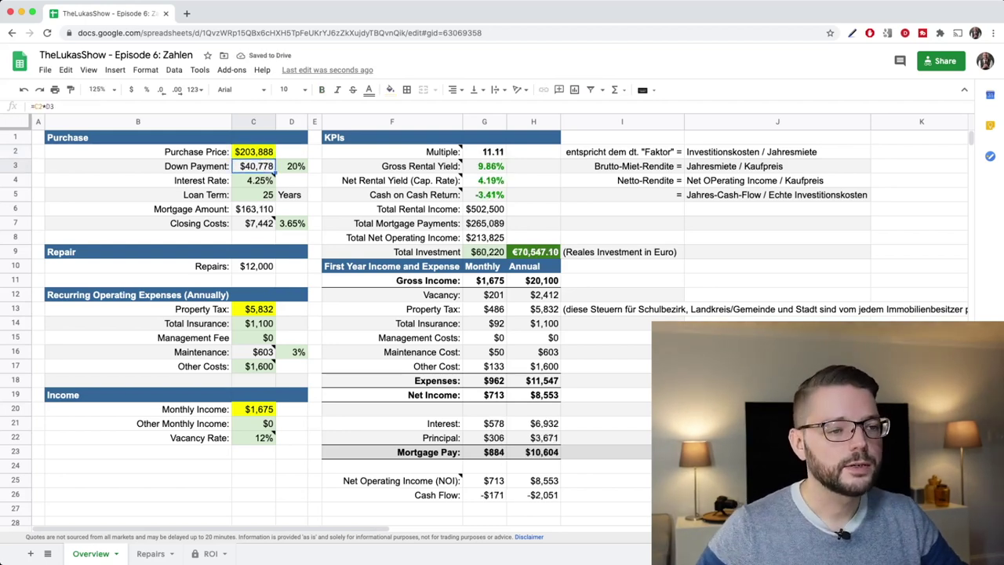
Review the purchase assumptions: down payment percentage, interest rate, loan term and closing costs
{"action": "left_click", "coordinate": [292, 166]}
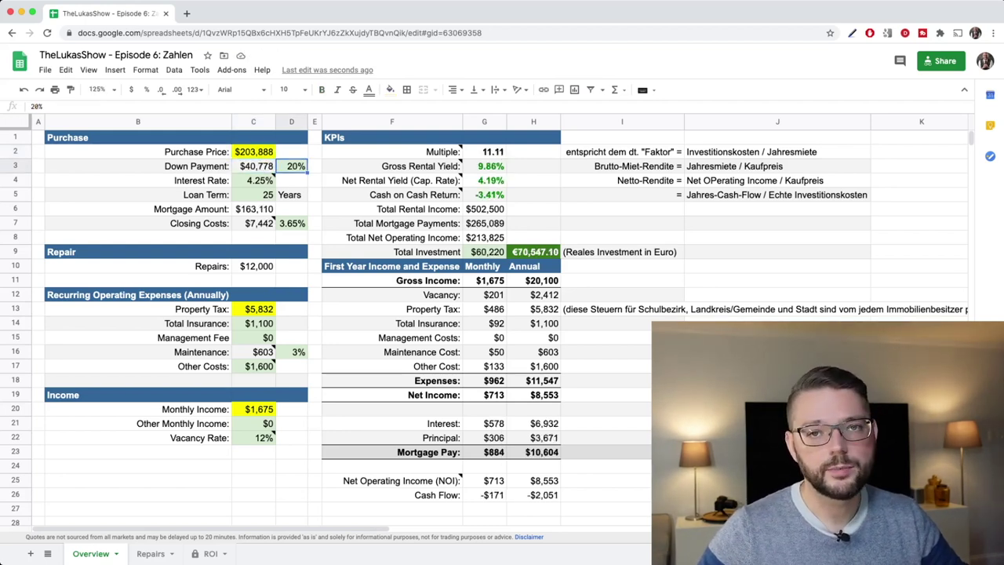
{"action": "left_click", "coordinate": [253, 180]}
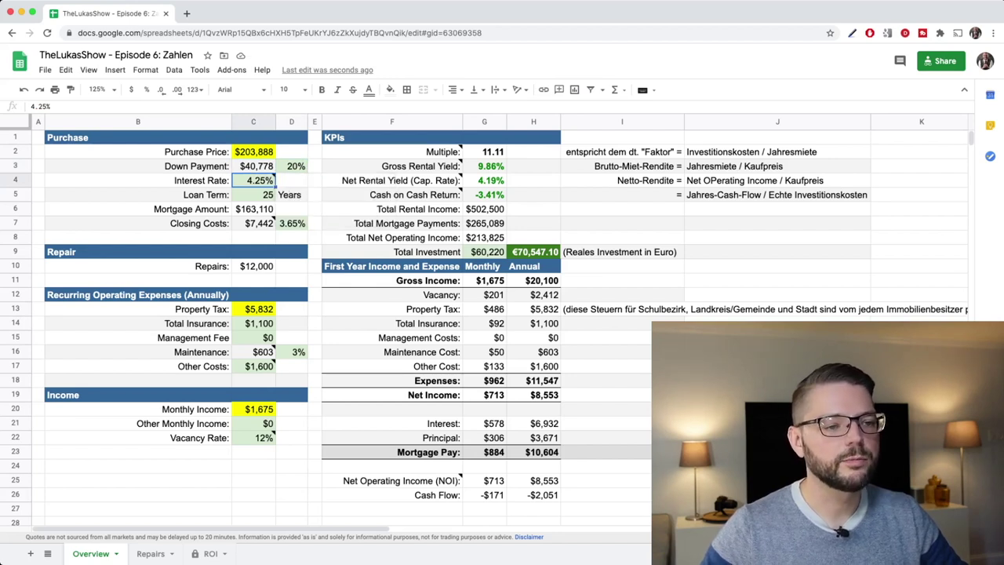
{"action": "left_click", "coordinate": [253, 195]}
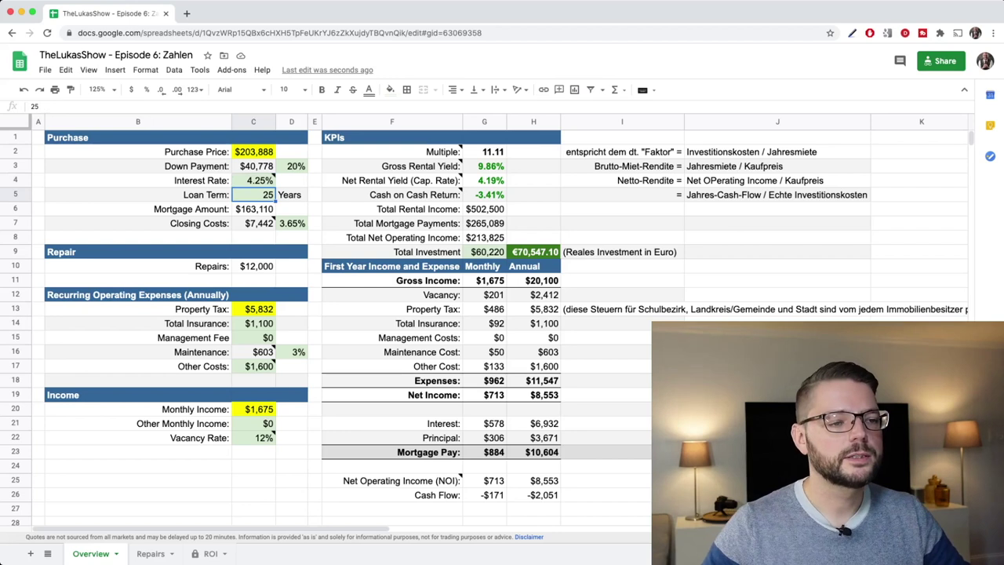
{"action": "left_click", "coordinate": [253, 224]}
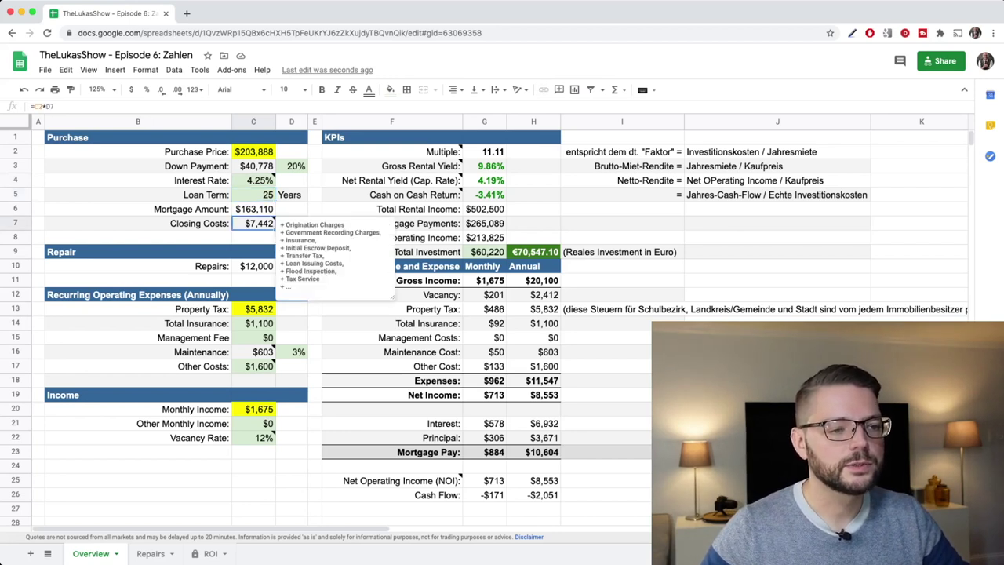
{"action": "left_click", "coordinate": [291, 210]}
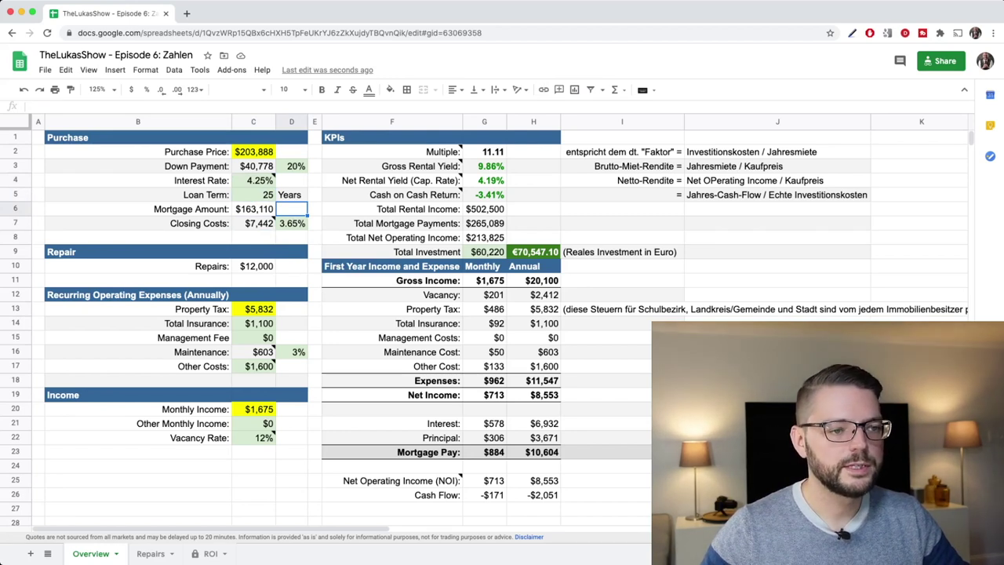
Compare the purchase price and monthly income with the Multiple, Gross Rental Yield and Cash Flow figures
{"action": "left_click", "coordinate": [254, 153]}
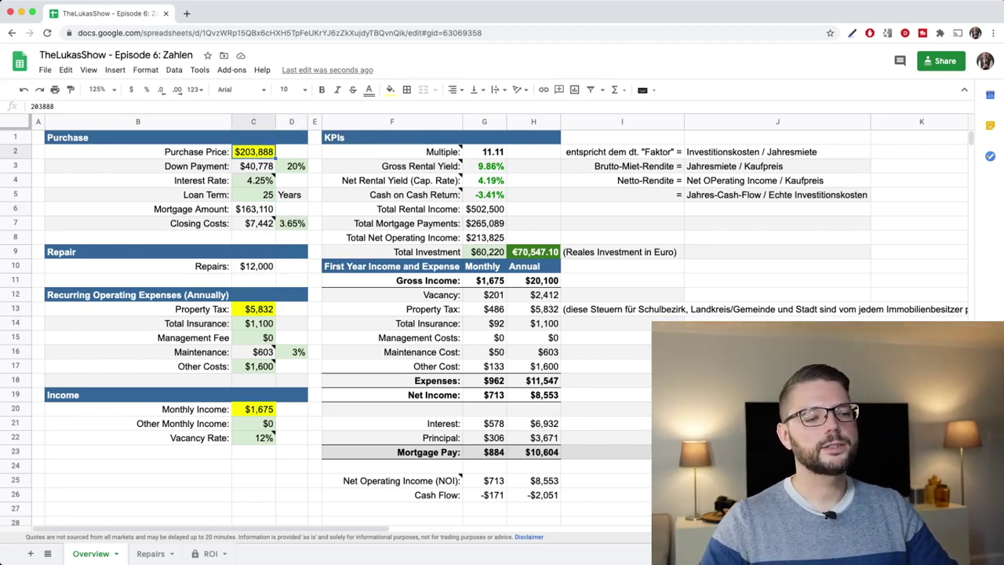
{"action": "left_click", "coordinate": [254, 409]}
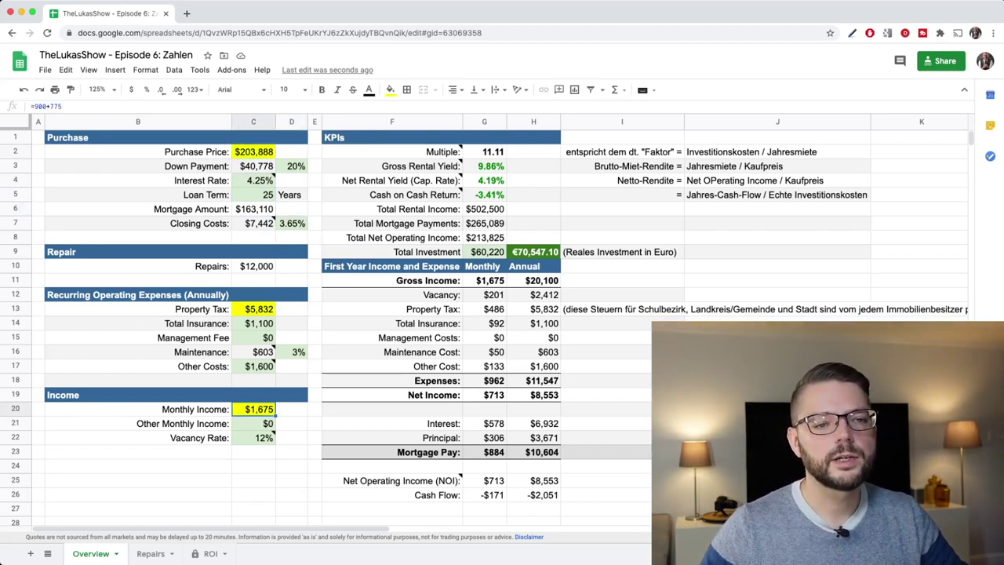
{"action": "left_click", "coordinate": [484, 152]}
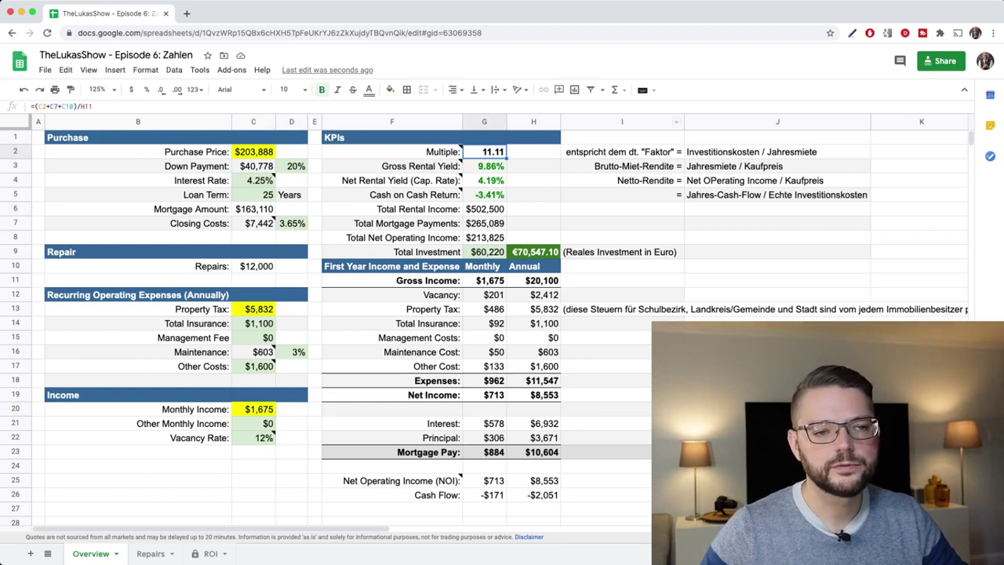
{"action": "left_click", "coordinate": [485, 166]}
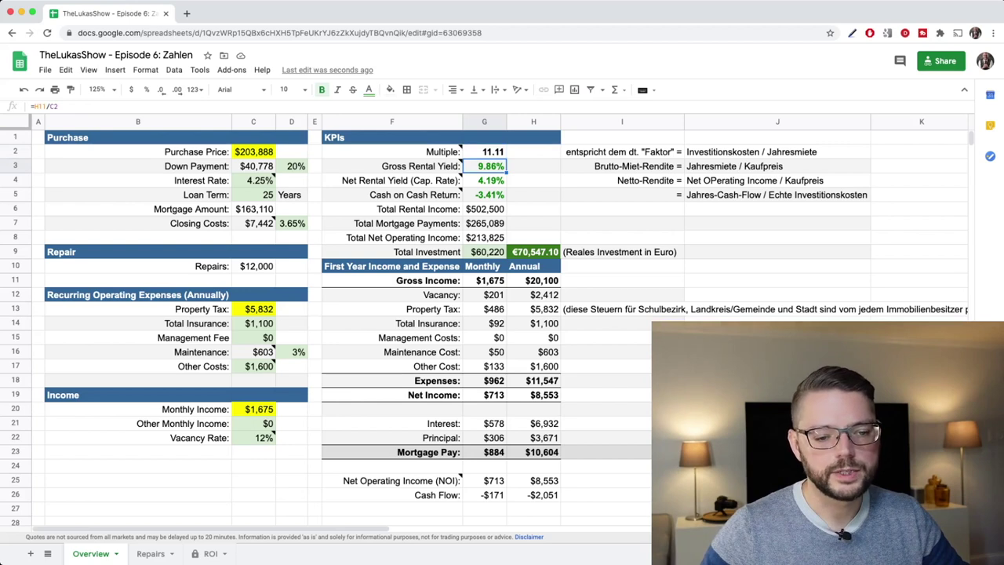
{"action": "left_click_drag", "start_coordinate": [392, 495], "coordinate": [535, 495]}
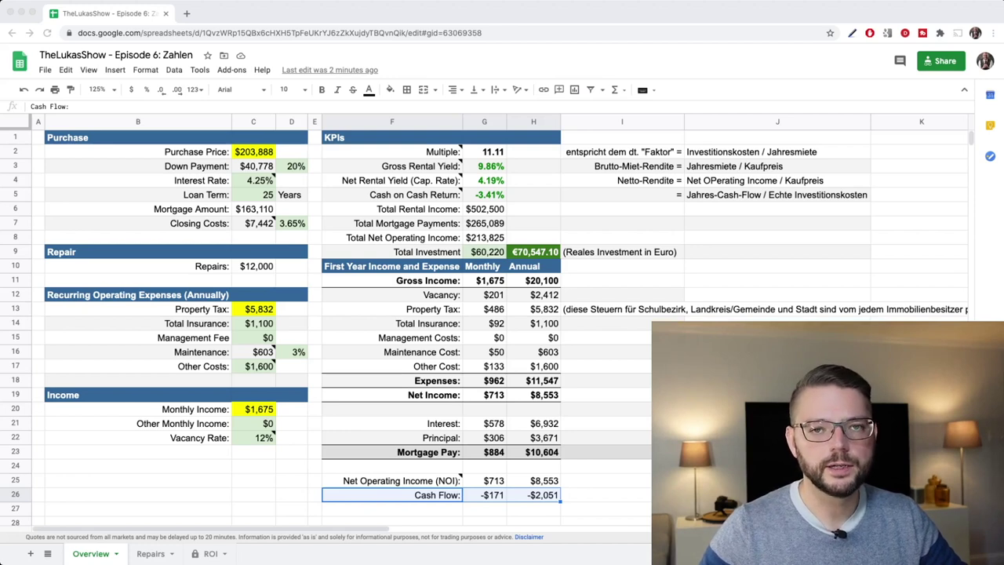
{"action": "key", "text": "super+Tab"}
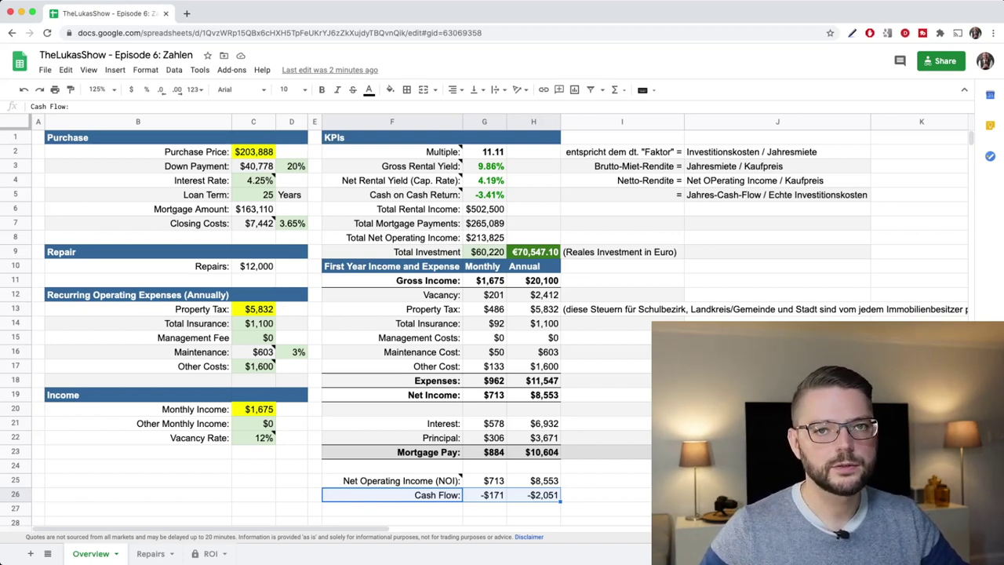
Examine the Repairs sheet behind the repair total, going through Apt 1's bathroom, kitchen and bedroom carpet costs
{"action": "left_click", "coordinate": [253, 267]}
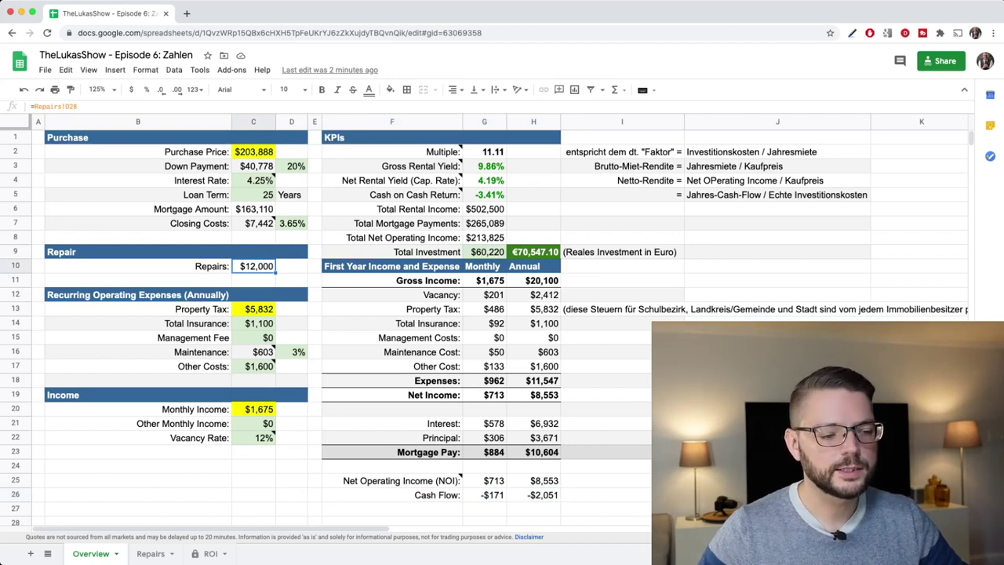
{"action": "left_click", "coordinate": [150, 554]}
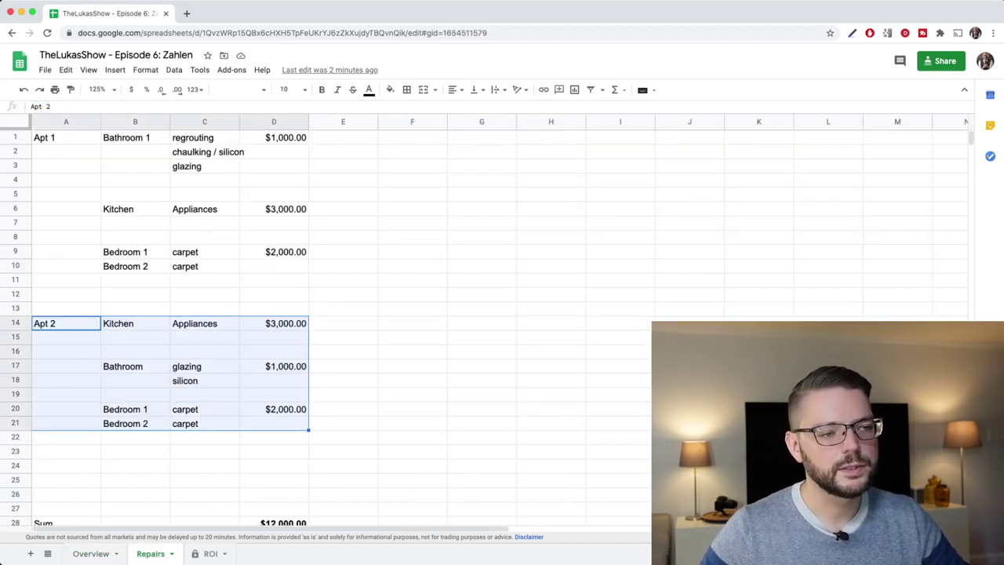
{"action": "left_click", "coordinate": [135, 180]}
{"action": "left_click_drag", "start_coordinate": [66, 137], "coordinate": [274, 308]}
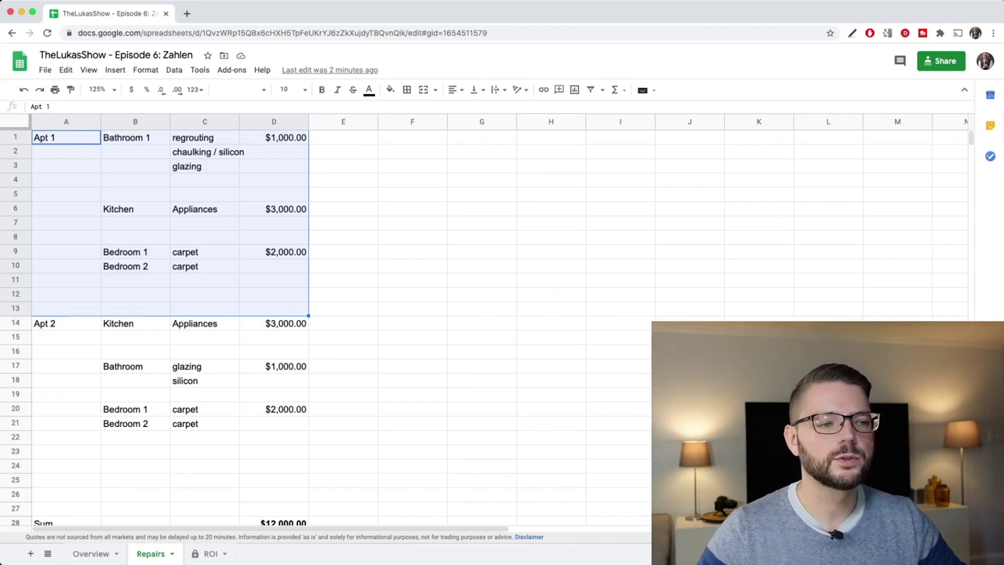
{"action": "left_click", "coordinate": [135, 166]}
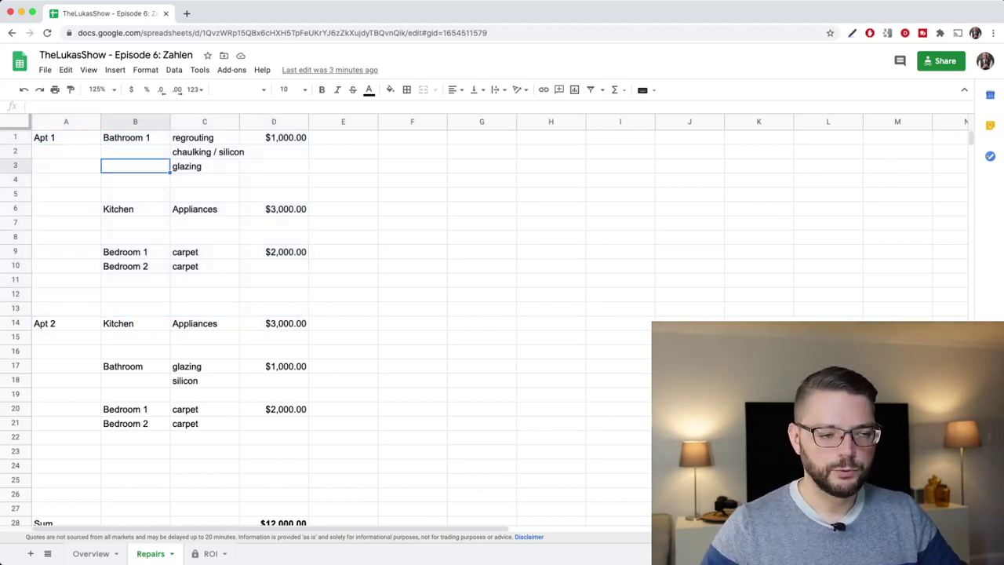
{"action": "mouse_move", "coordinate": [204, 138]}
{"action": "left_mouse_down"}
{"action": "mouse_move", "coordinate": [216, 167]}
{"action": "mouse_move", "coordinate": [274, 165]}
{"action": "left_mouse_up"}
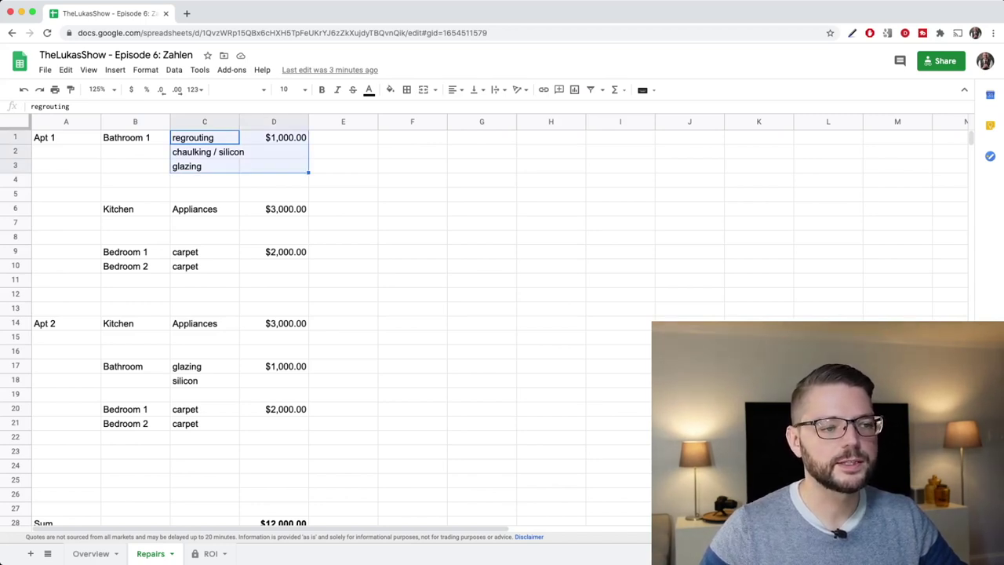
{"action": "left_click", "coordinate": [274, 209]}
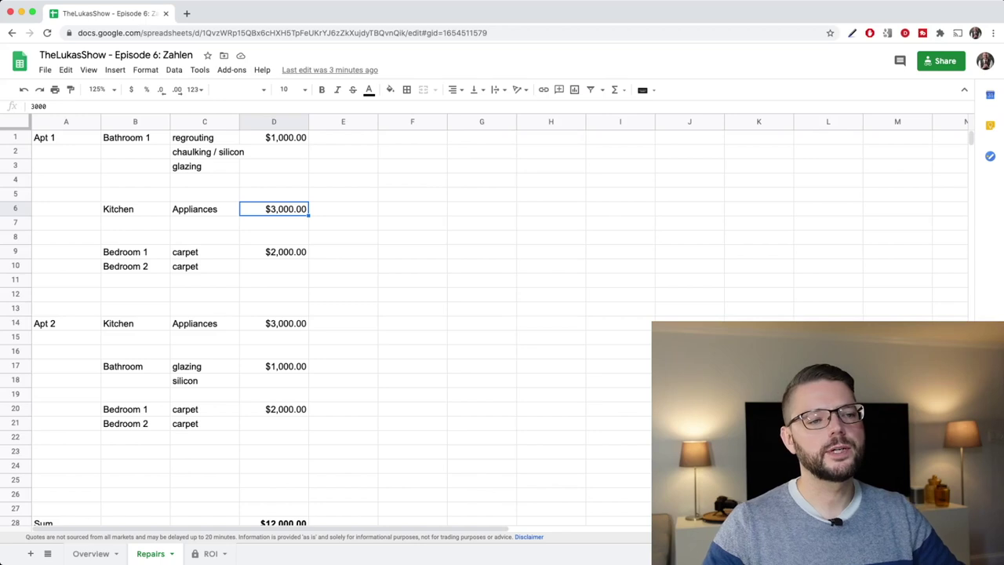
{"action": "left_click_drag", "start_coordinate": [135, 210], "coordinate": [273, 210]}
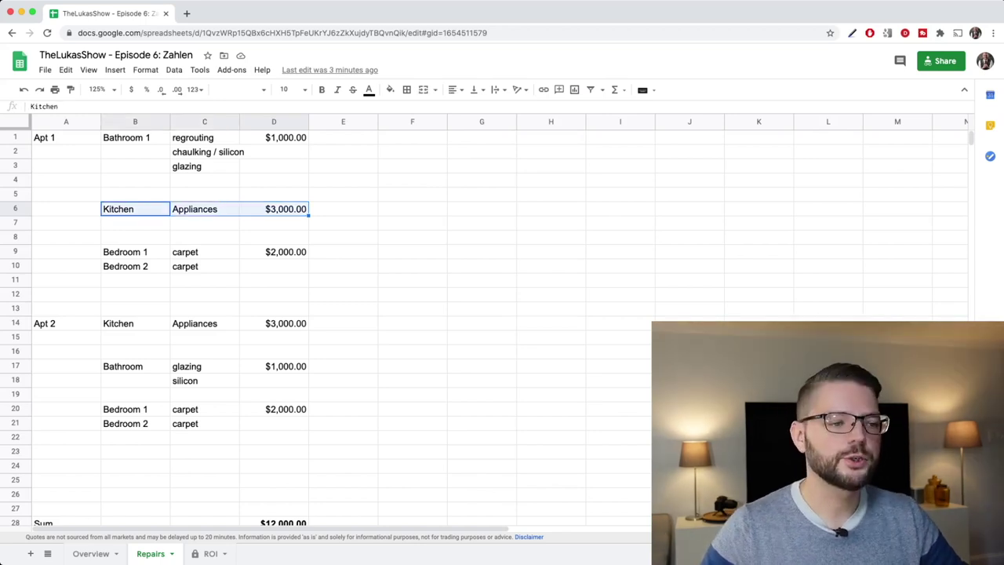
{"action": "left_click_drag", "start_coordinate": [274, 252], "coordinate": [274, 266]}
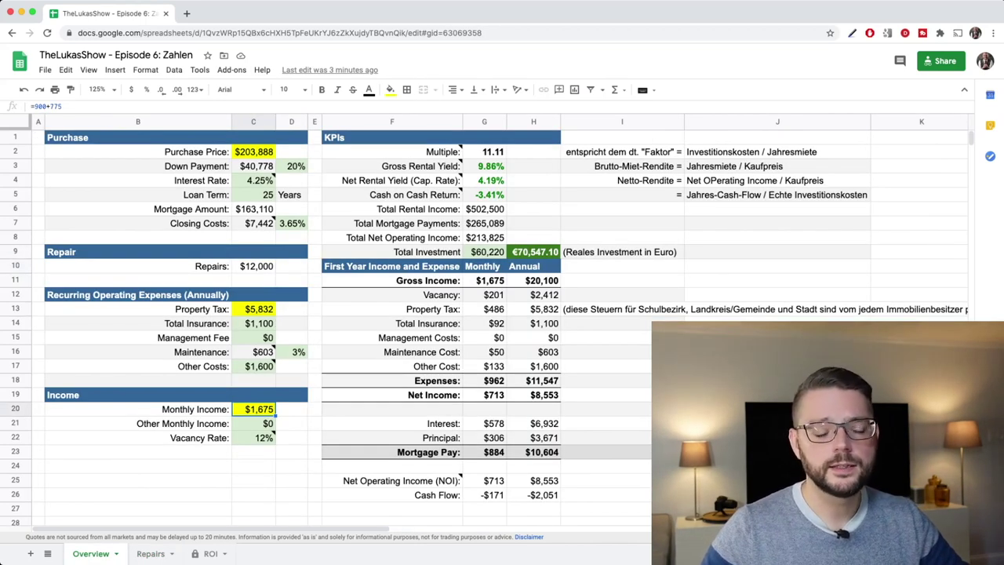
Set the Monthly Income on the Overview sheet to $2,000
{"action": "type", "text": "2000"}
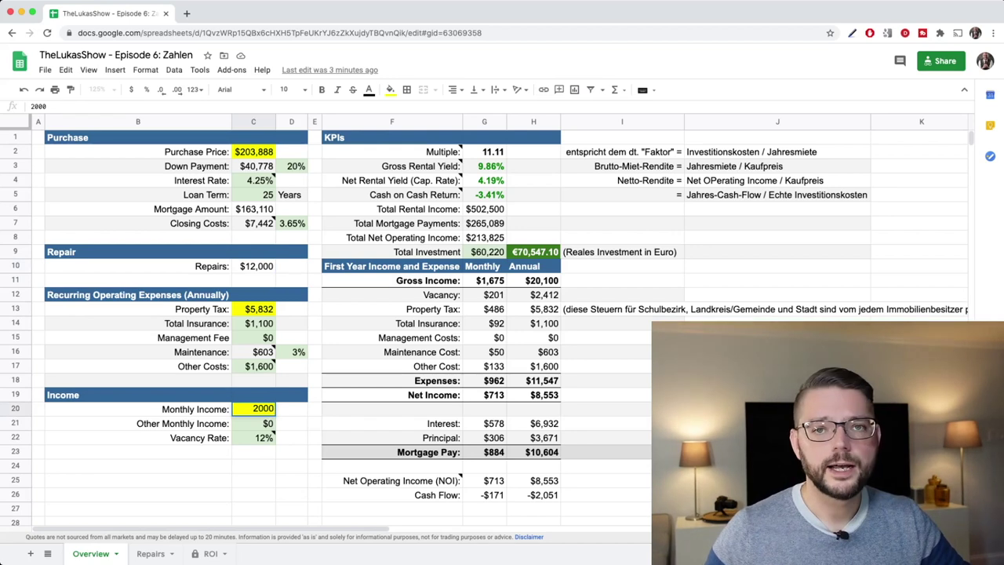
{"action": "key", "text": "Return"}
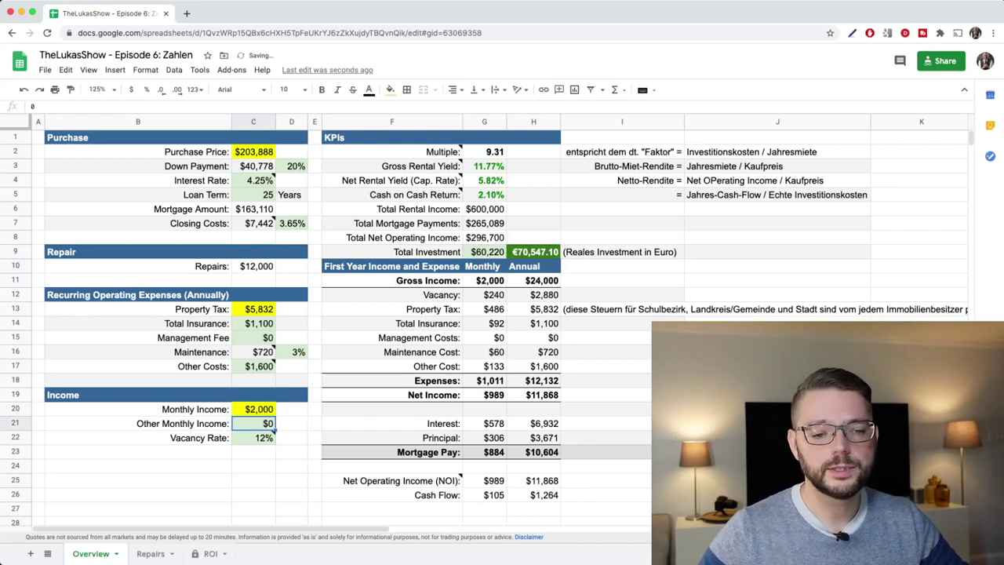
Examine the repair cost, the monthly and annual Cash Flow and the note on Cash on Cash Return
{"action": "left_click", "coordinate": [254, 266]}
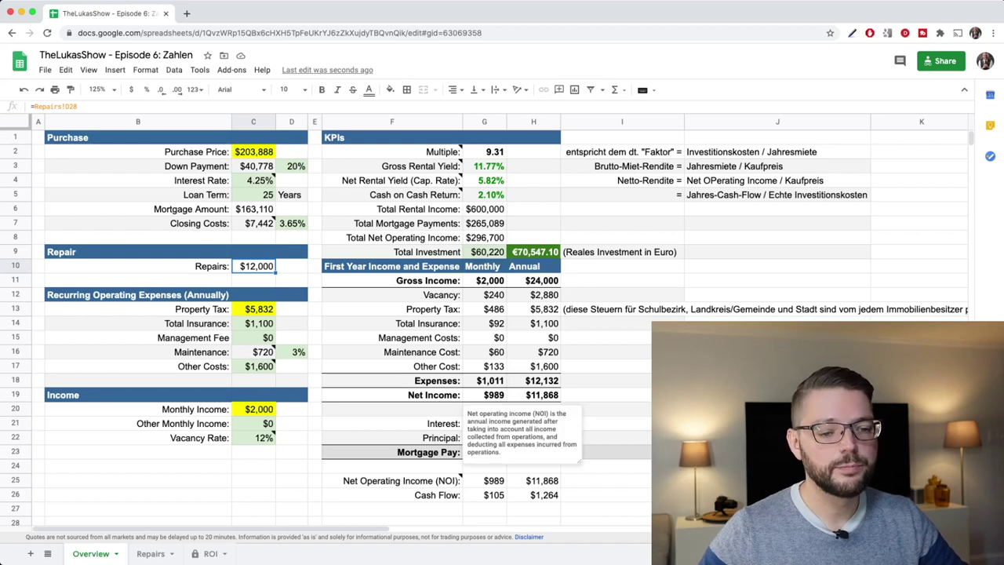
{"action": "left_click", "coordinate": [402, 495]}
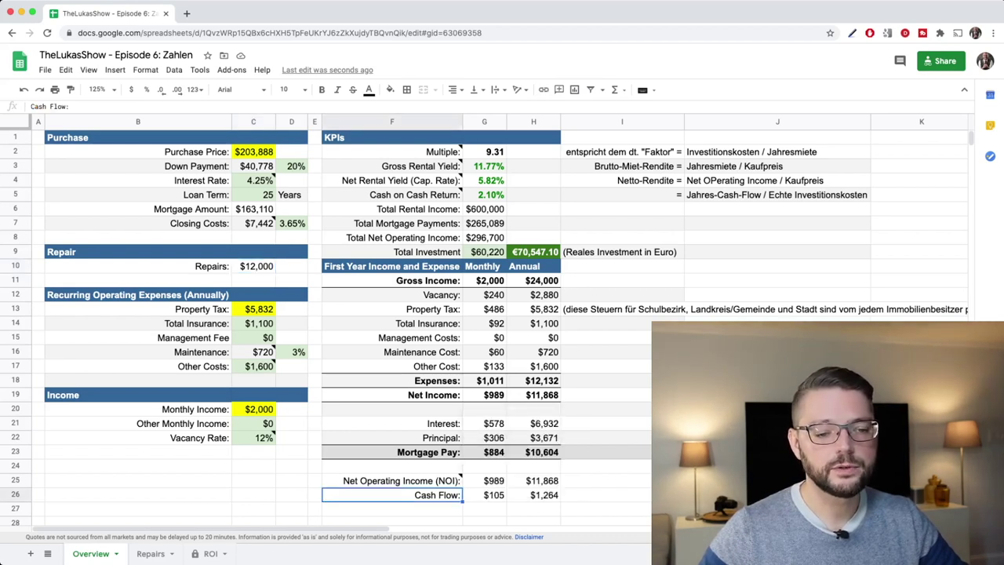
{"action": "key", "text": "shift+Right"}
{"action": "key", "text": "shift+Right"}
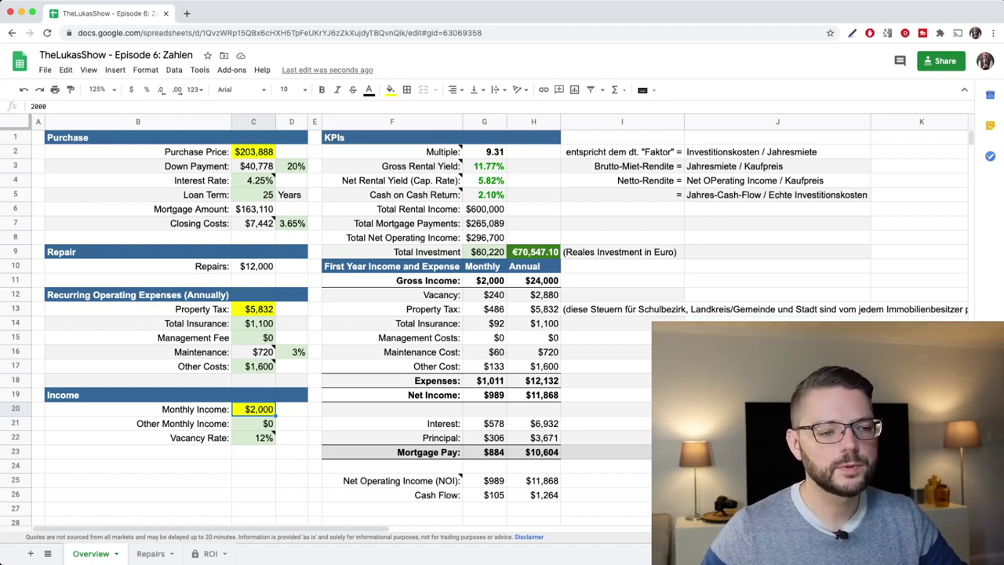
{"action": "left_click", "coordinate": [254, 266]}
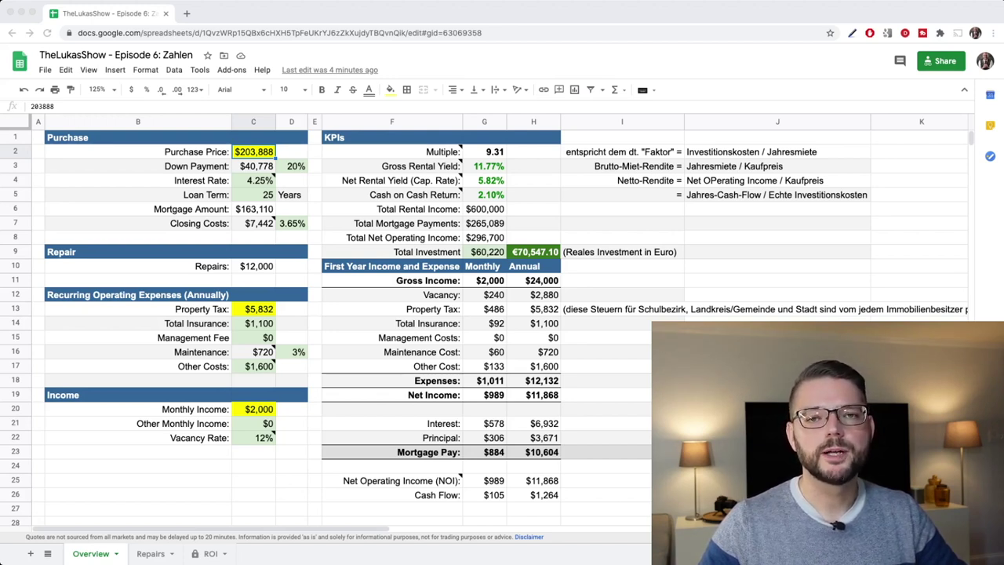
{"action": "mouse_move", "coordinate": [423, 195]}
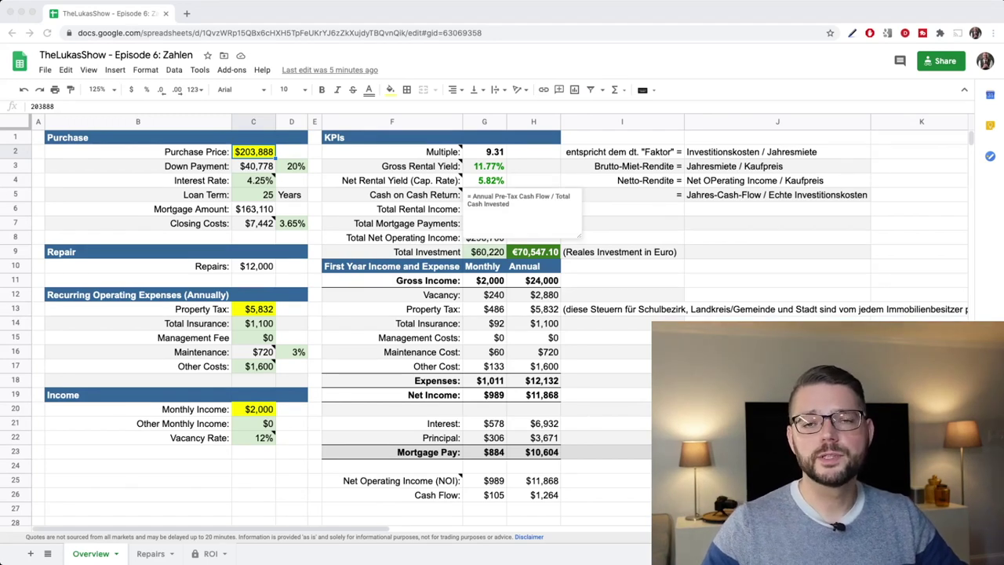